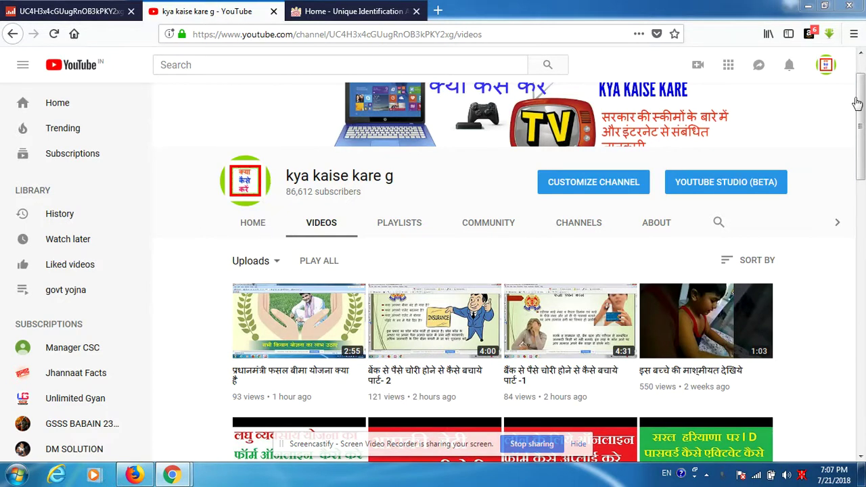
Step: Go to the UIDAI home page and open the Aadhaar Authentication History service
left_click_drag(855, 102, 863, 141)
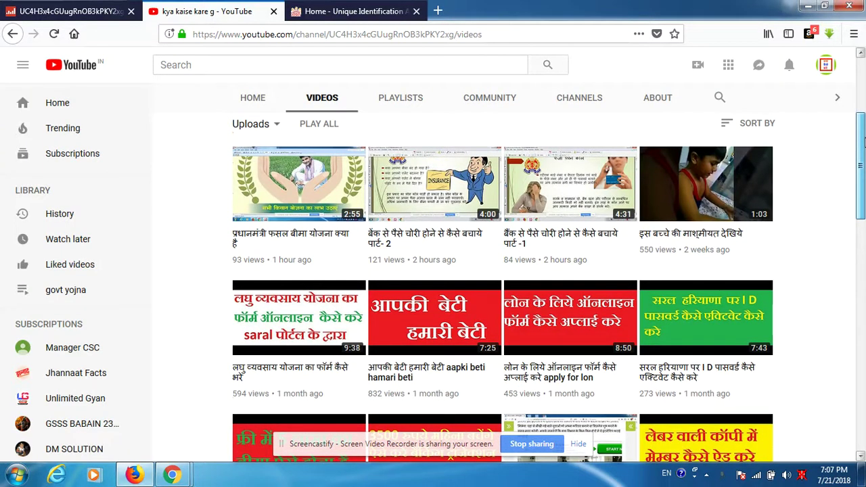
left_click_drag(864, 141, 864, 210)
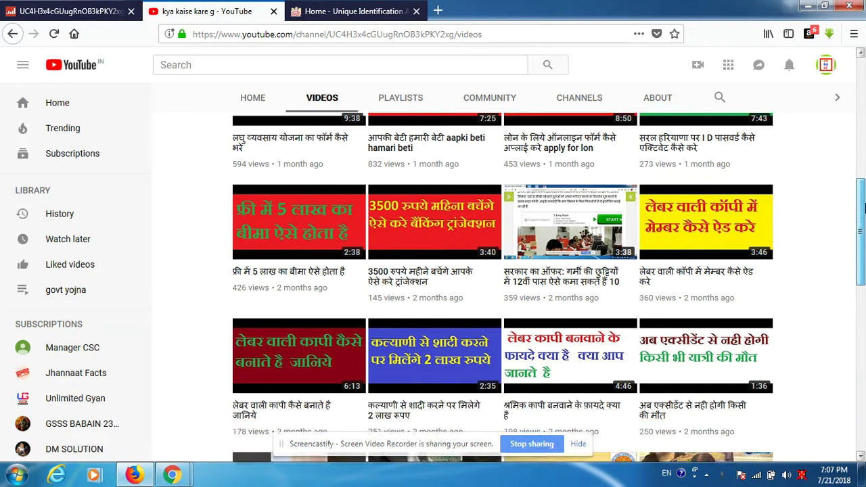
left_click(343, 12)
mouse_move(354, 130)
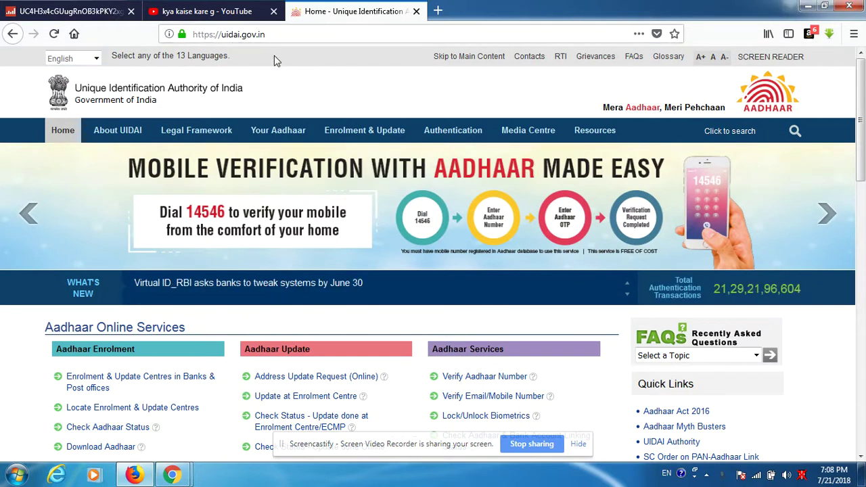
scroll(278, 61, "down", 3)
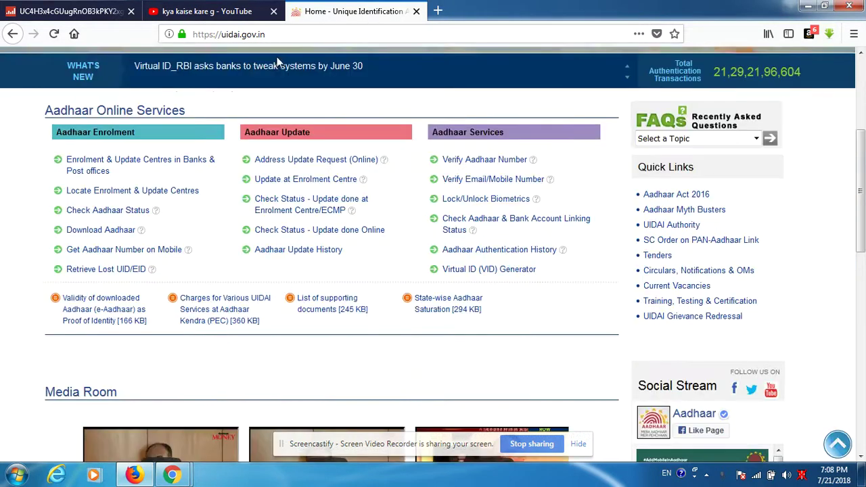
left_click(509, 258)
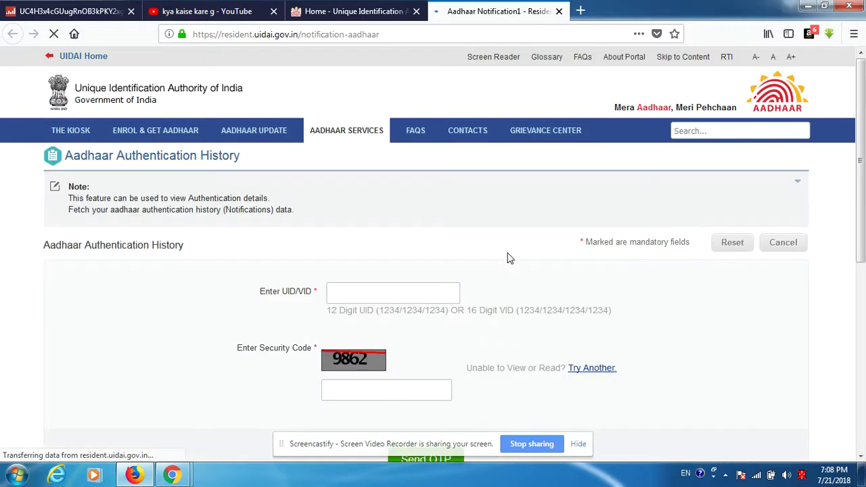
Step: Enter the Aadhaar number and the security code, then request an OTP
left_click(362, 293)
scroll(361, 296, "down", 2)
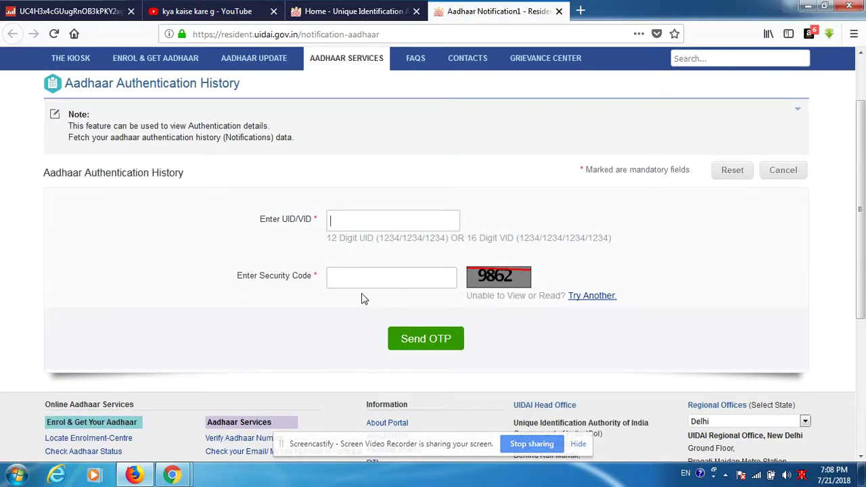
left_click(368, 281)
left_click(408, 348)
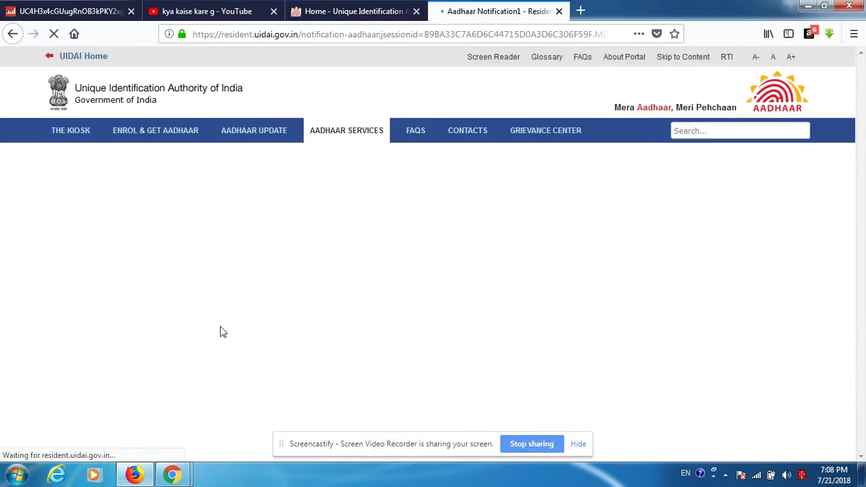
Step: Set the history date range from 01-07-2018 to 21-07-2018
scroll(220, 332, "down", 3)
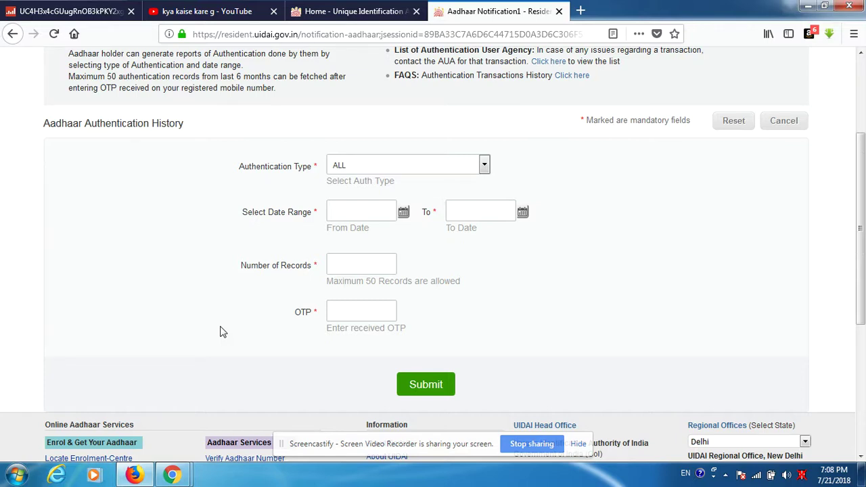
left_click(403, 214)
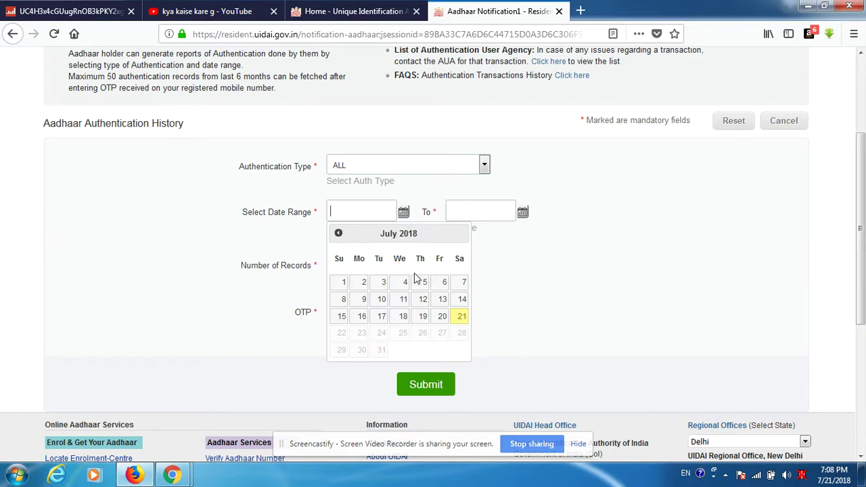
left_click(343, 283)
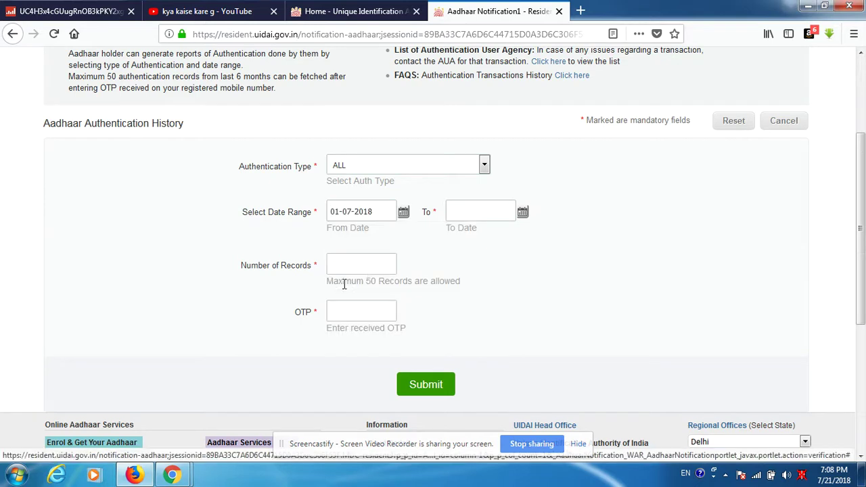
left_click(524, 215)
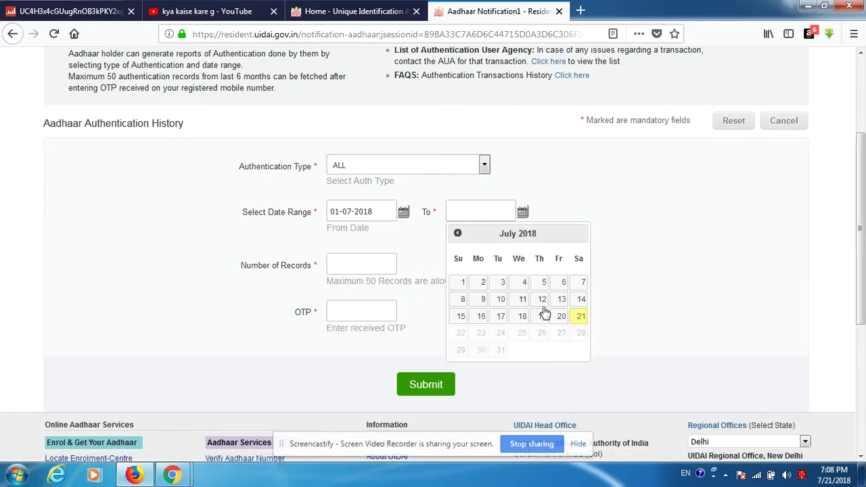
left_click(580, 318)
Step: Request 50 records, enter the received OTP, and submit the history request
left_click(362, 263)
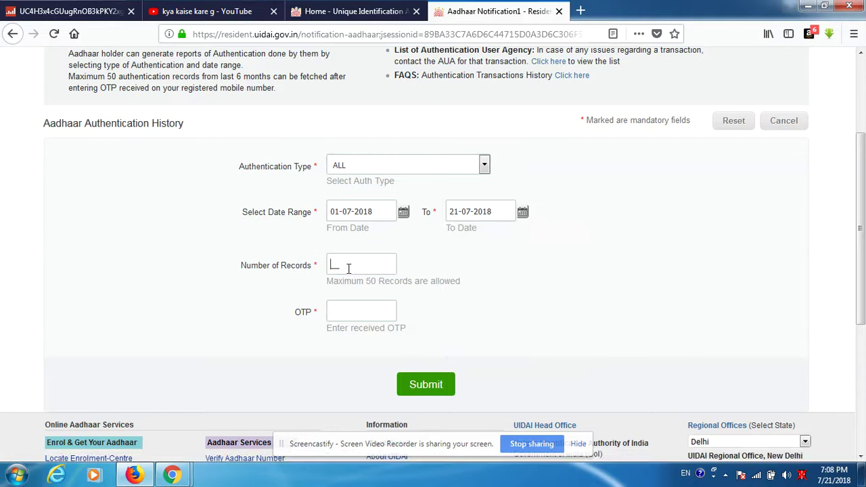
type("50")
left_click(340, 308)
left_click(423, 385)
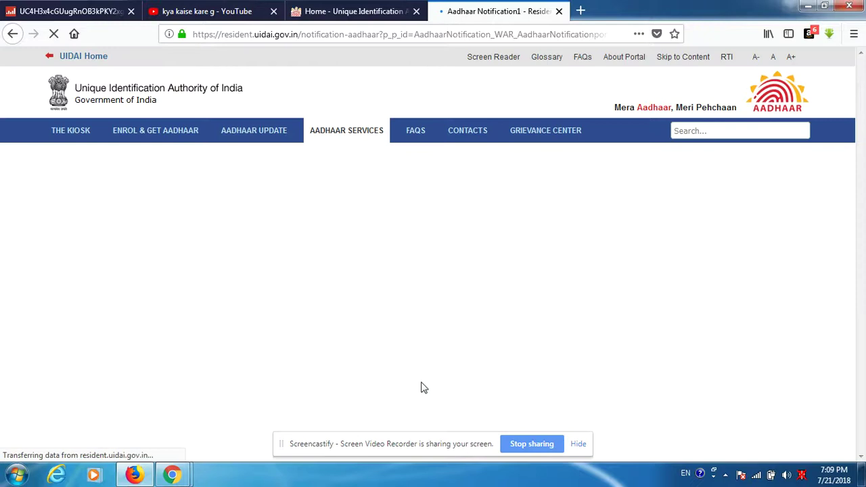
Step: Download the history table as PDF and open Resident_2018-07-21_063116.pdf from Firefox's downloads
scroll(440, 358, "down", 2)
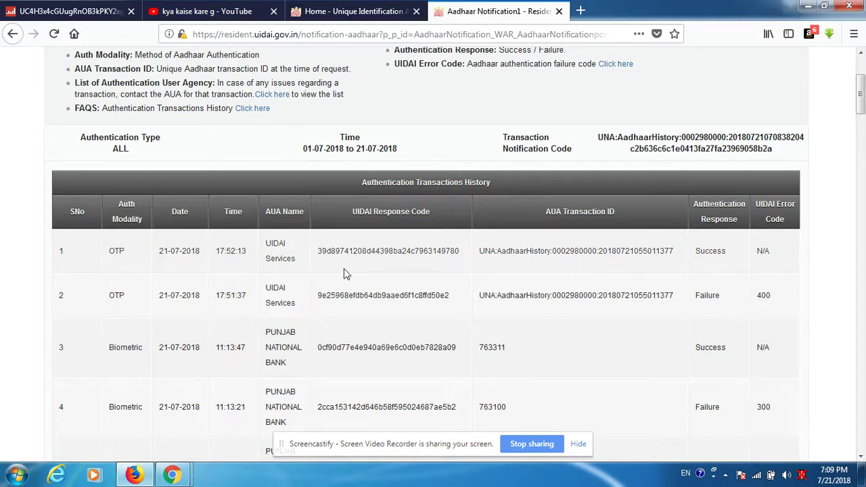
scroll(344, 273, "down", 2)
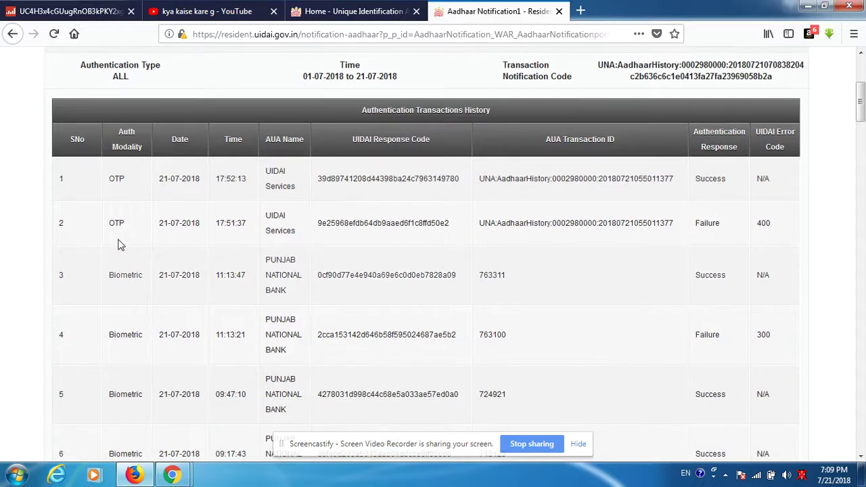
scroll(132, 315, "down", 2)
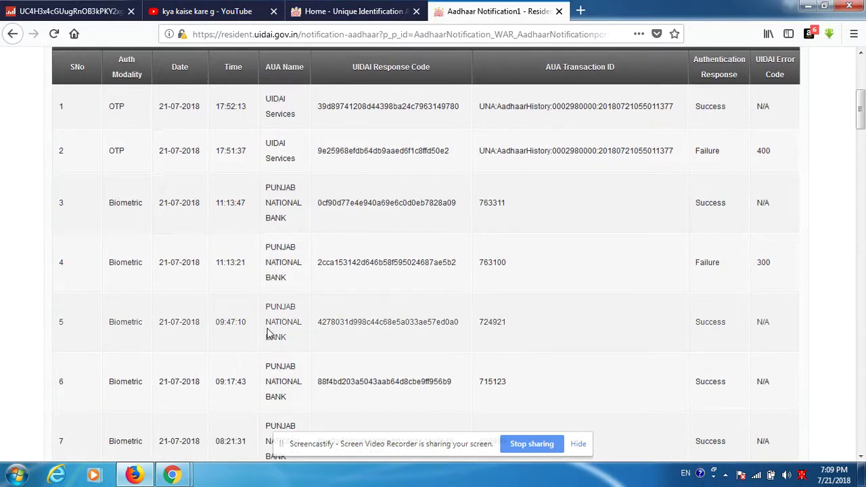
scroll(269, 332, "down", 2)
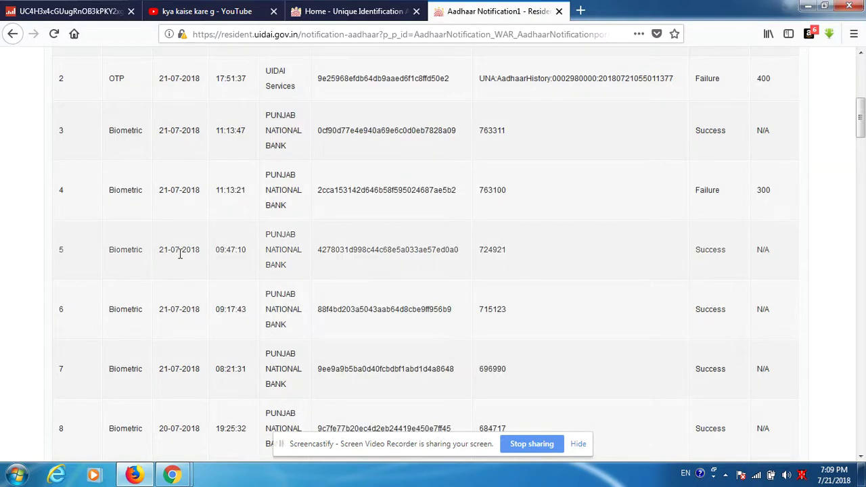
scroll(173, 281, "down", 8)
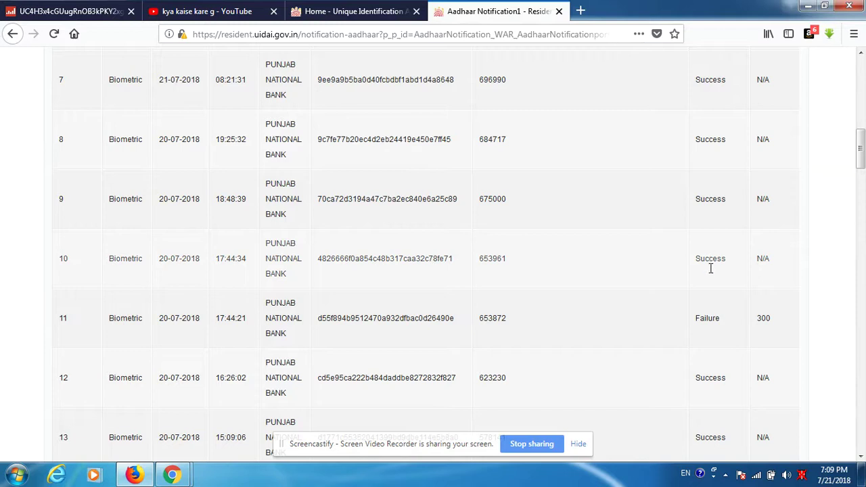
scroll(641, 335, "down", 10)
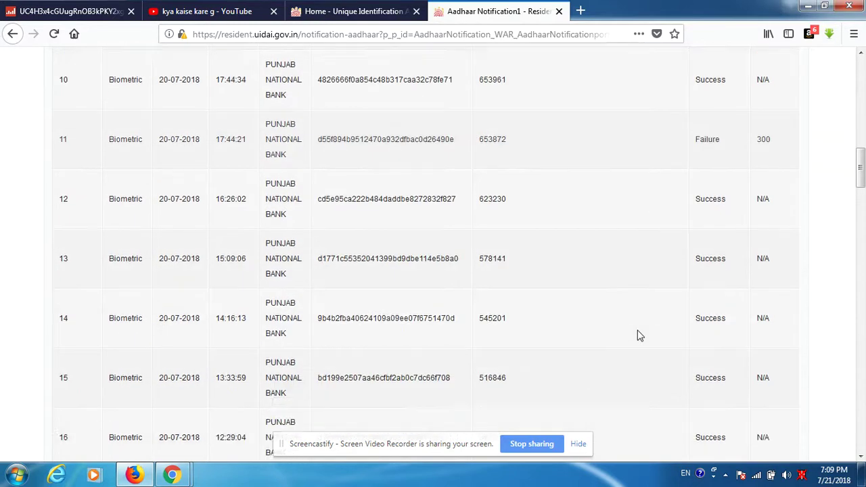
scroll(641, 336, "down", 20)
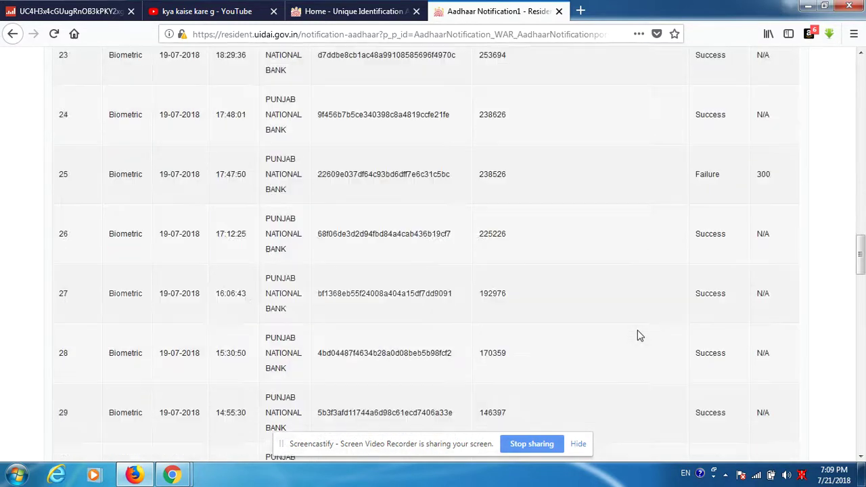
scroll(640, 336, "down", 12)
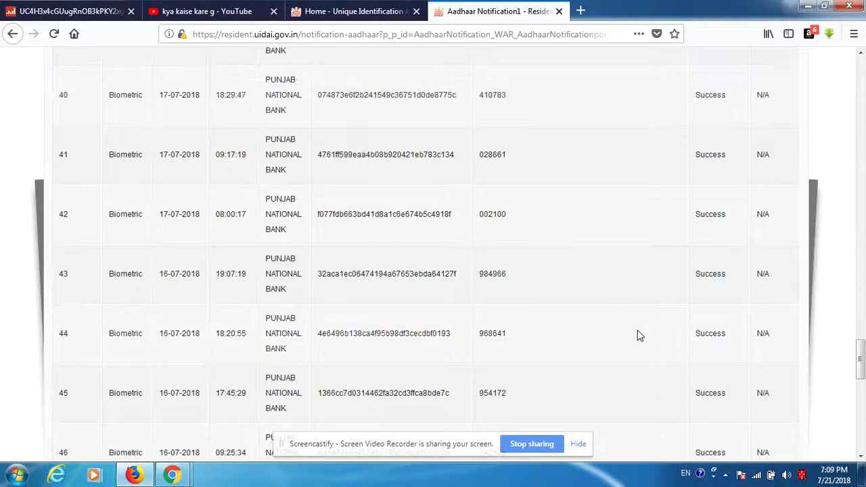
scroll(640, 336, "down", 7)
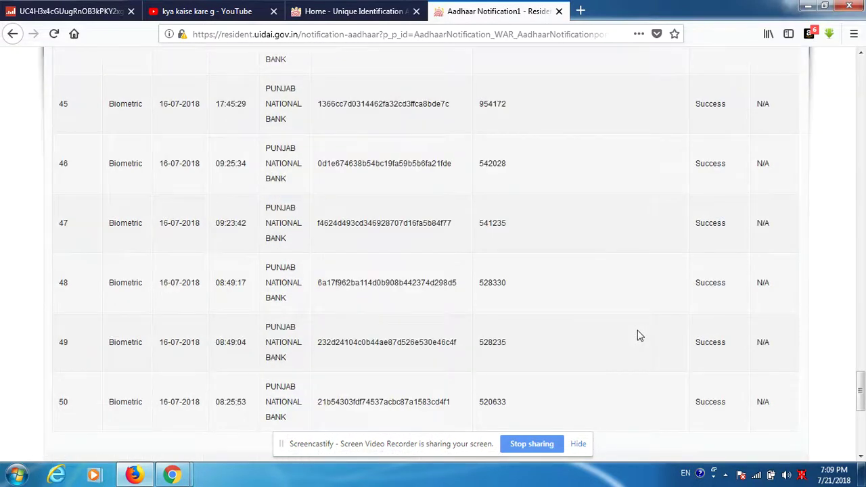
scroll(640, 336, "down", 7)
left_click(441, 196)
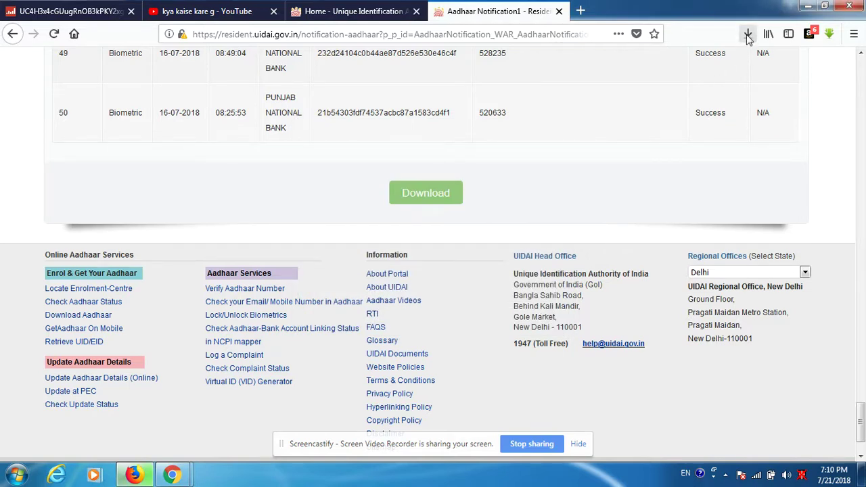
left_click(747, 35)
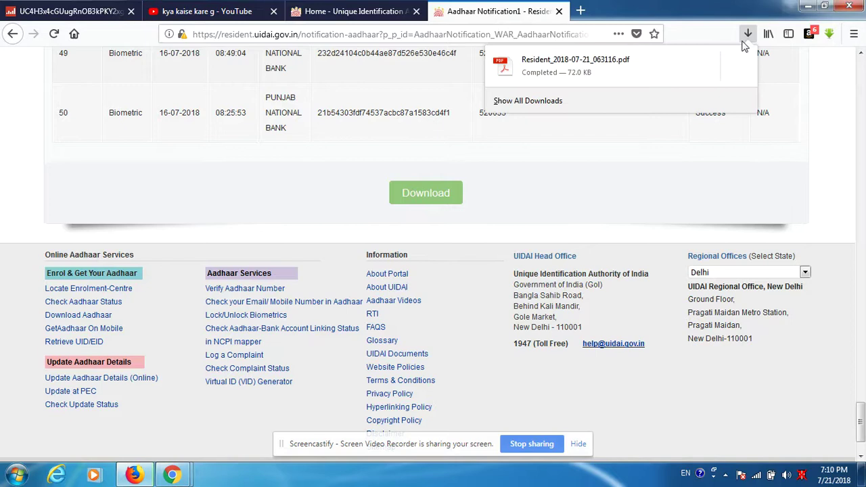
left_click(558, 65)
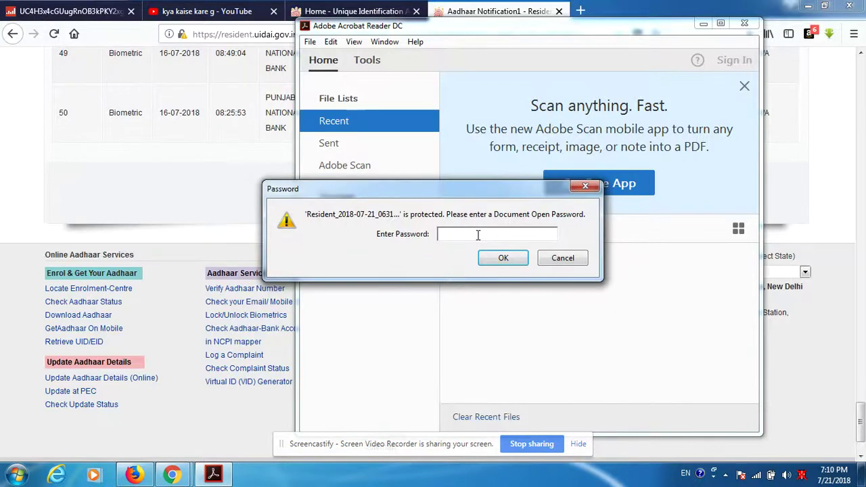
Step: Enter the document open password in Acrobat's Password dialog and confirm
type("**")
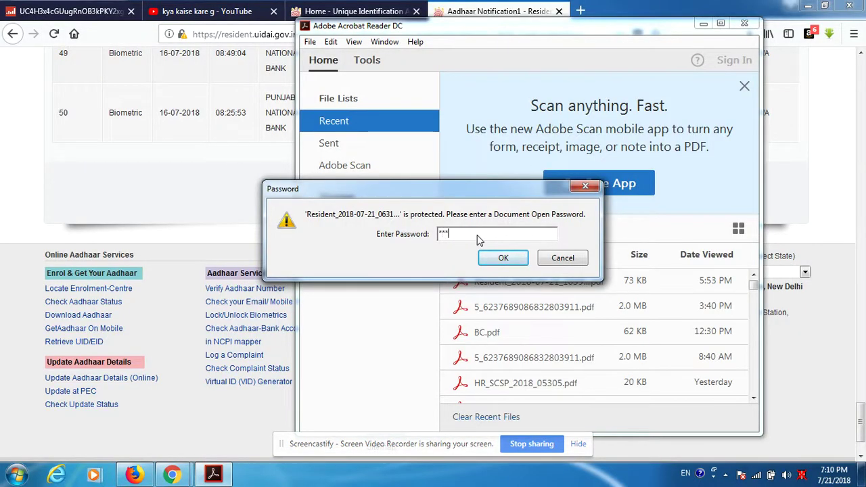
type("*****")
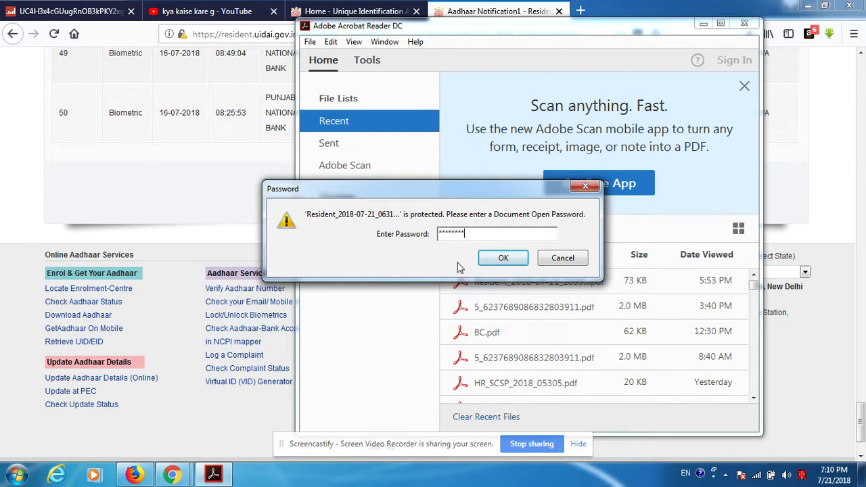
left_click(496, 263)
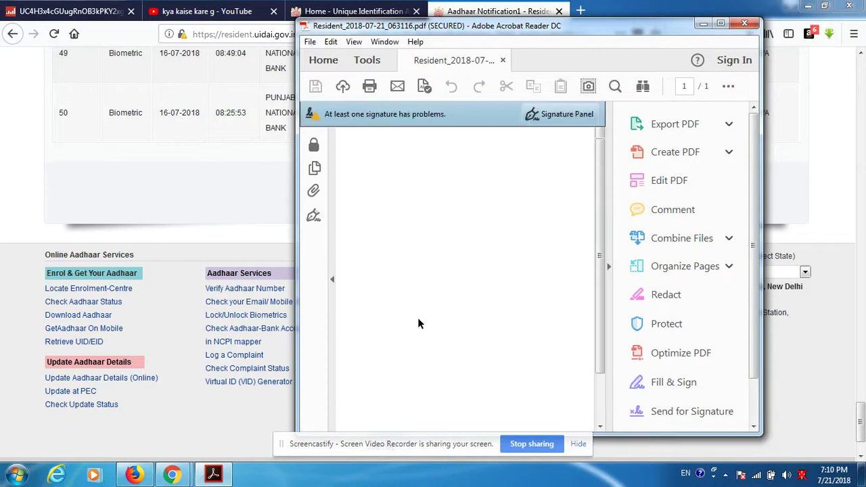
Step: Maximize the Acrobat window and scroll through all 50 authentication records, returning to the top
left_click(719, 25)
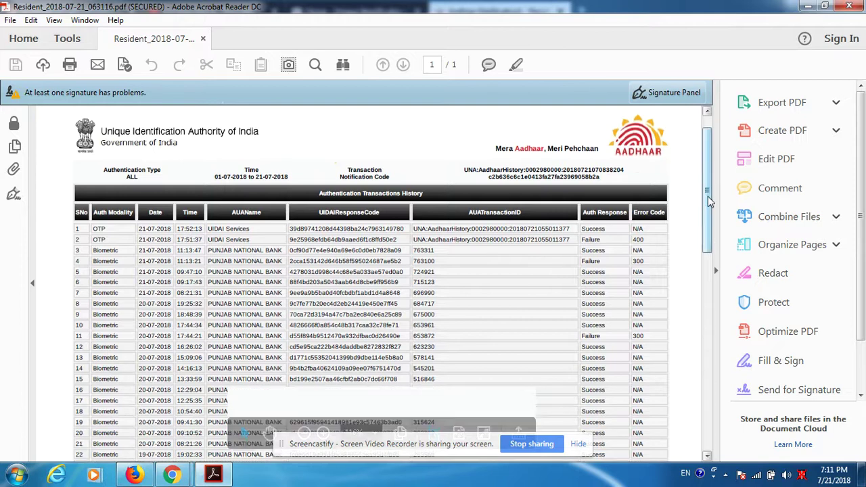
left_click_drag(706, 196, 699, 266)
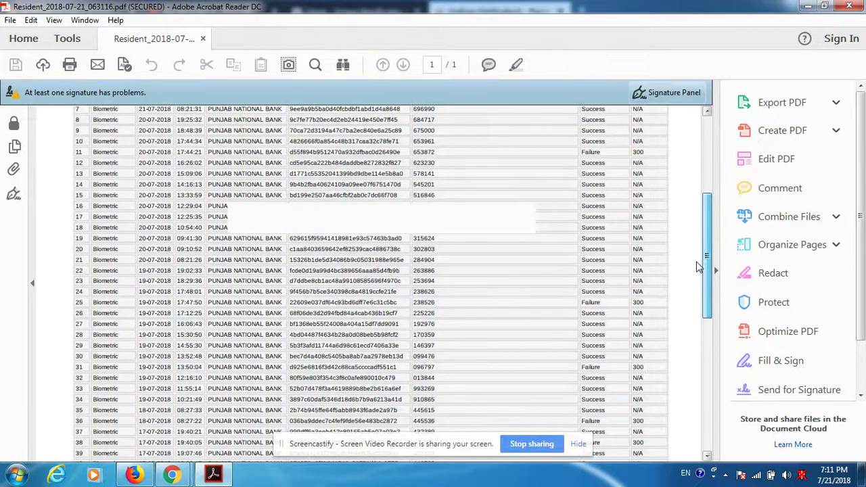
left_click_drag(698, 266, 688, 250)
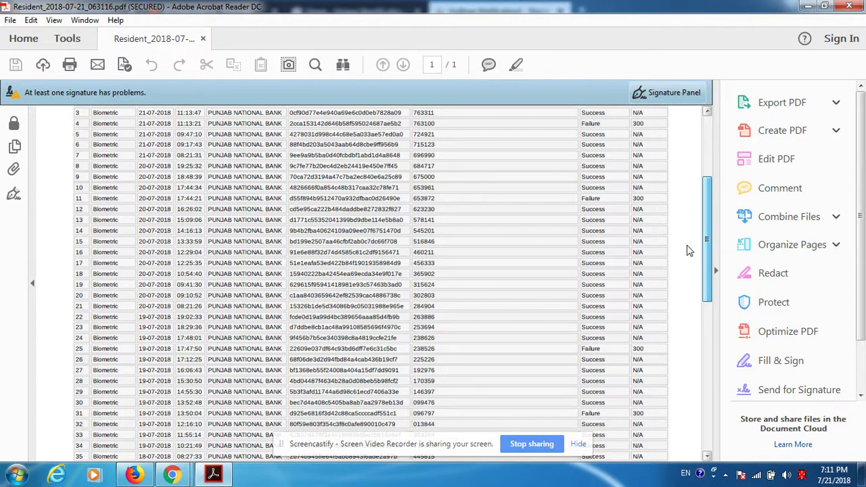
left_click_drag(689, 250, 684, 334)
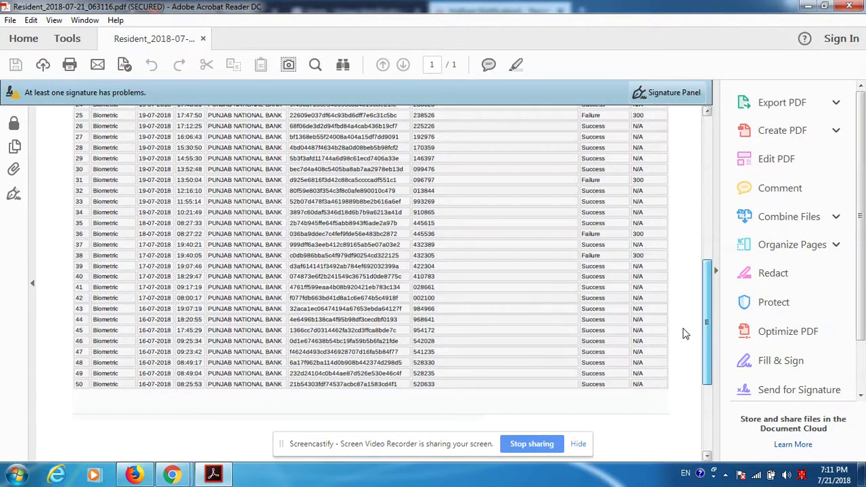
left_click_drag(685, 334, 671, 284)
scroll(670, 283, "up", 2)
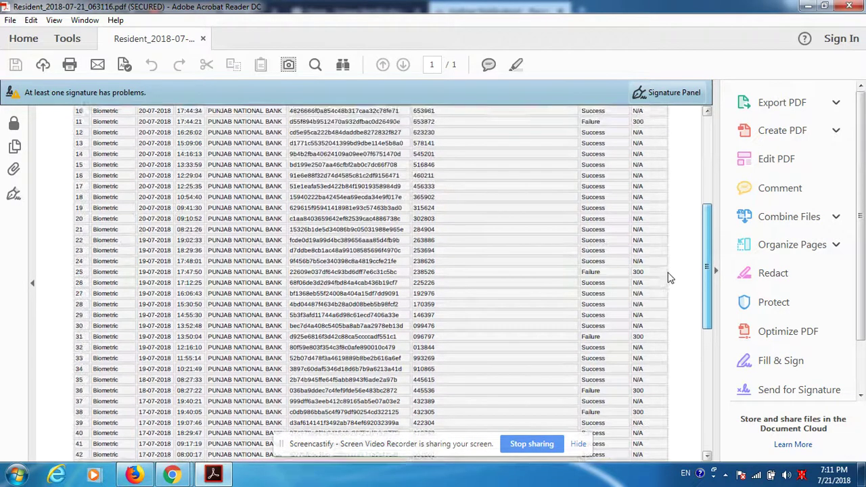
scroll(670, 281, "down", 1)
scroll(670, 285, "up", 5)
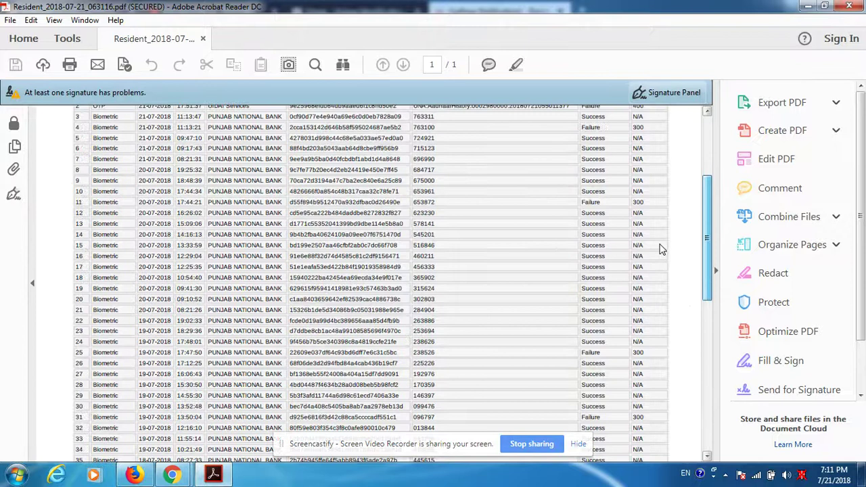